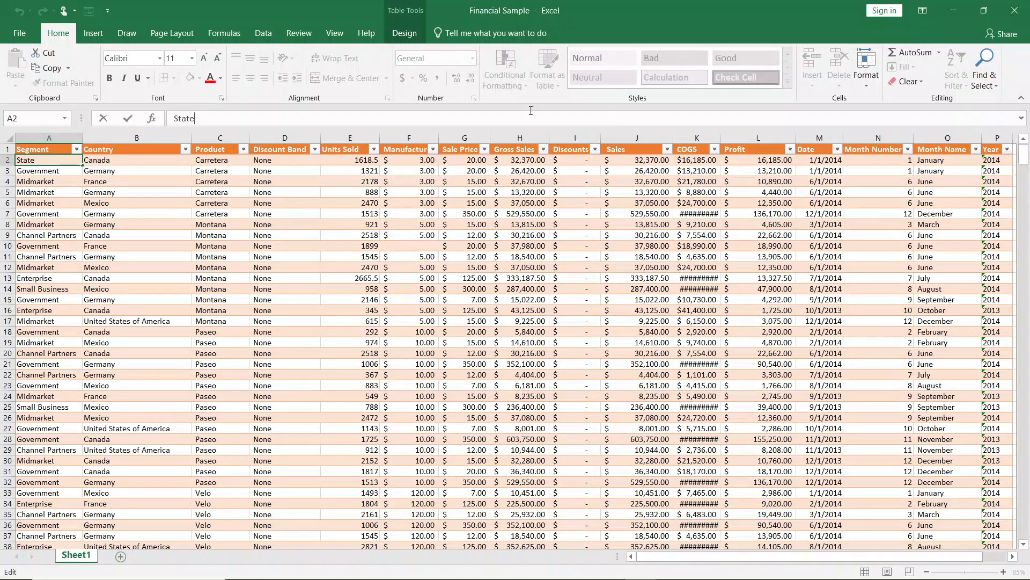
- Replace the segment text in cell A2 with Government
{"action": "key", "text": "BackSpace"}
{"action": "key", "text": "BackSpace"}
{"action": "key", "text": "BackSpace"}
{"action": "key", "text": "BackSpace"}
{"action": "key", "text": "BackSpace"}
{"action": "left_click", "coordinate": [57, 181]}
{"action": "left_click", "coordinate": [57, 161]}
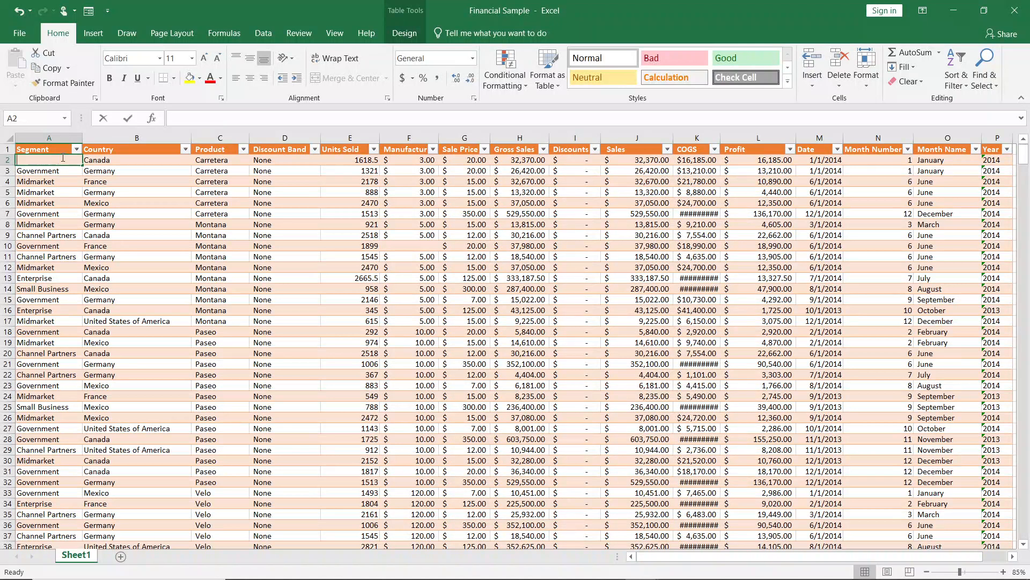
{"action": "type", "text": "government"}
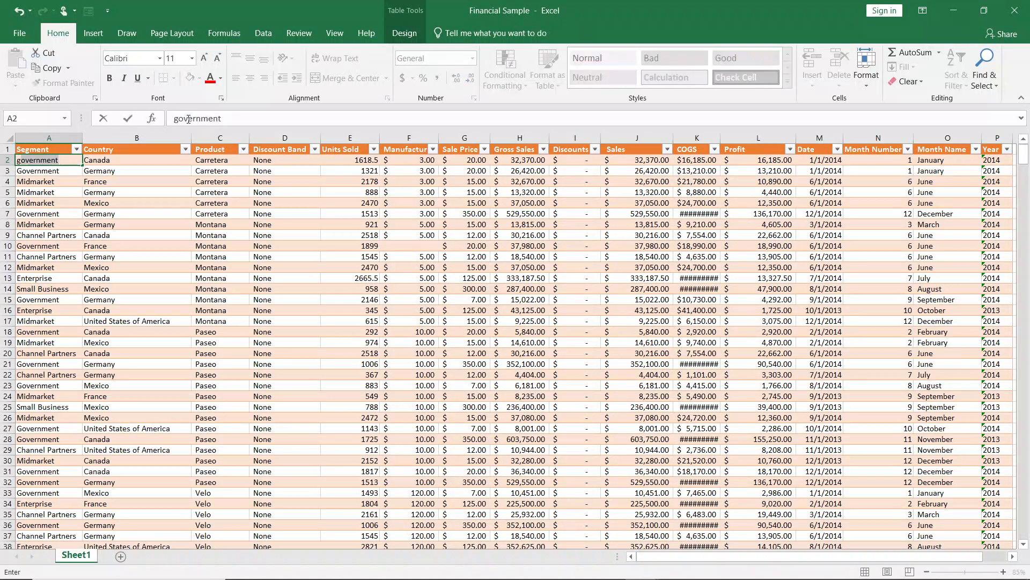
{"action": "left_click", "coordinate": [179, 119]}
{"action": "key", "text": "BackSpace"}
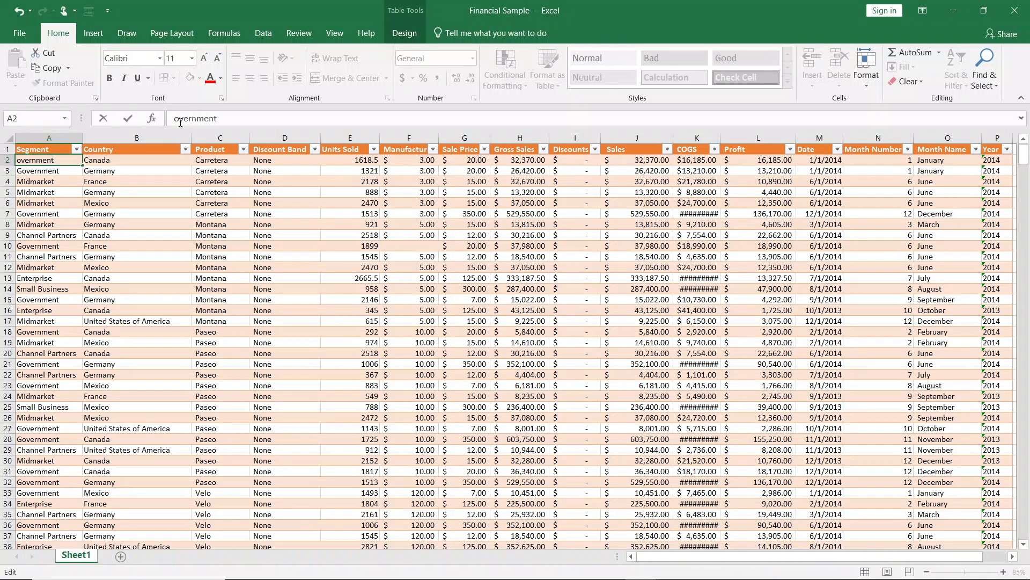
{"action": "type", "text": "G"}
{"action": "left_click", "coordinate": [145, 212]}
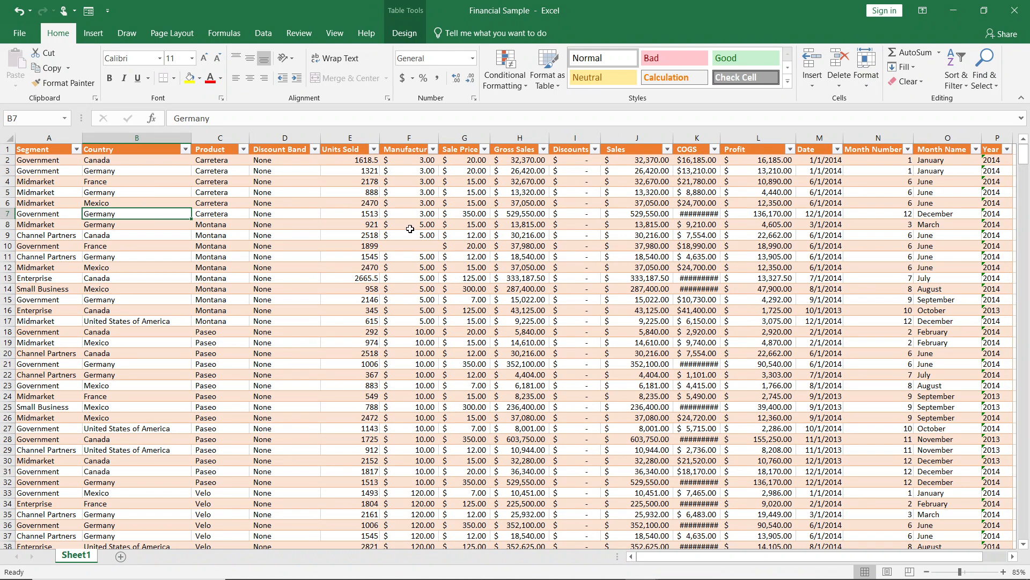
- Append "for now" to the segment text in cell A5 so that it reads "Midmarket for now"
{"action": "left_click", "coordinate": [57, 192]}
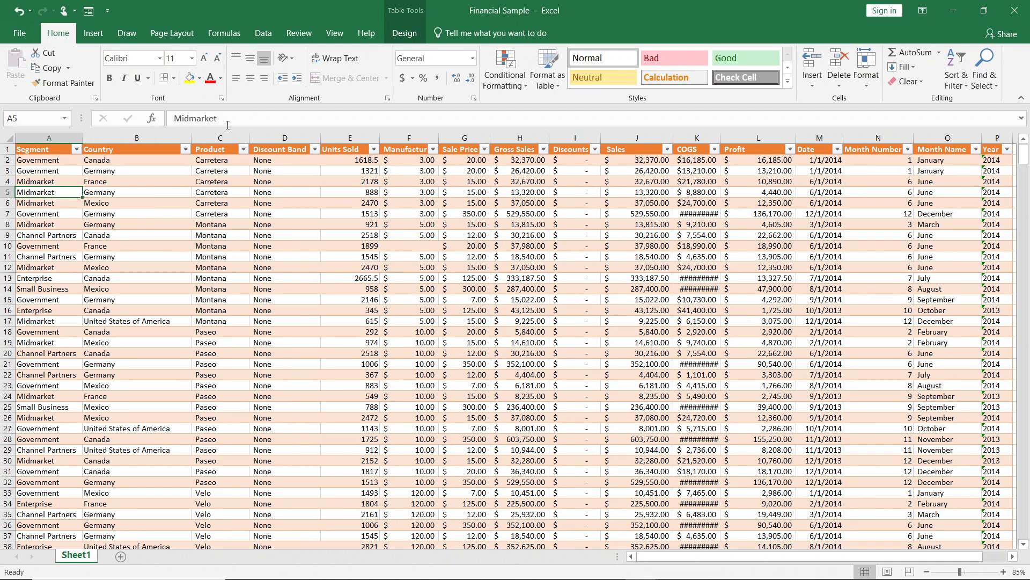
{"action": "left_click", "coordinate": [227, 125]}
{"action": "type", "text": "fi"}
{"action": "key", "text": "BackSpace"}
{"action": "type", "text": "or now"}
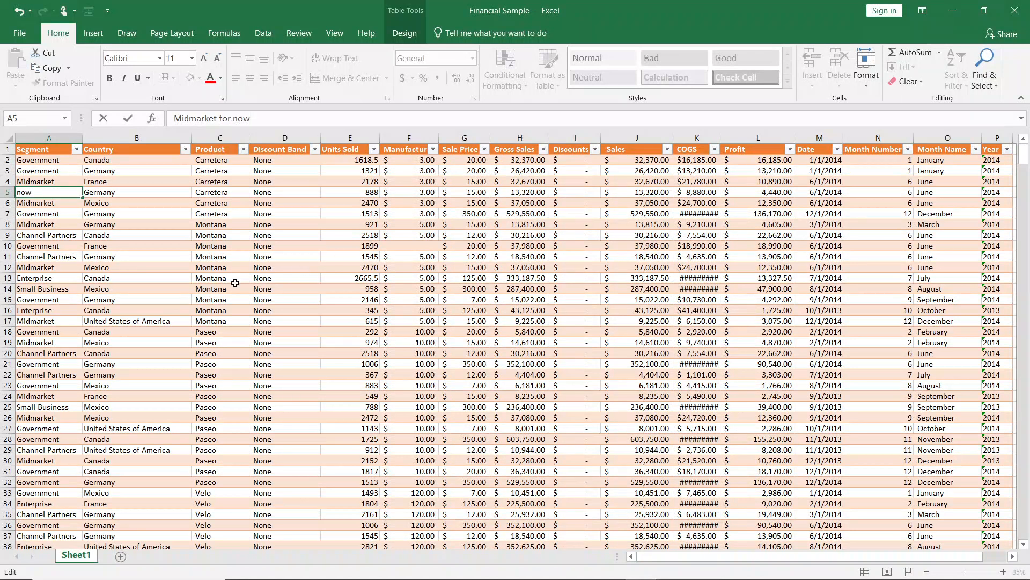
{"action": "left_click", "coordinate": [63, 195]}
{"action": "left_click", "coordinate": [130, 212]}
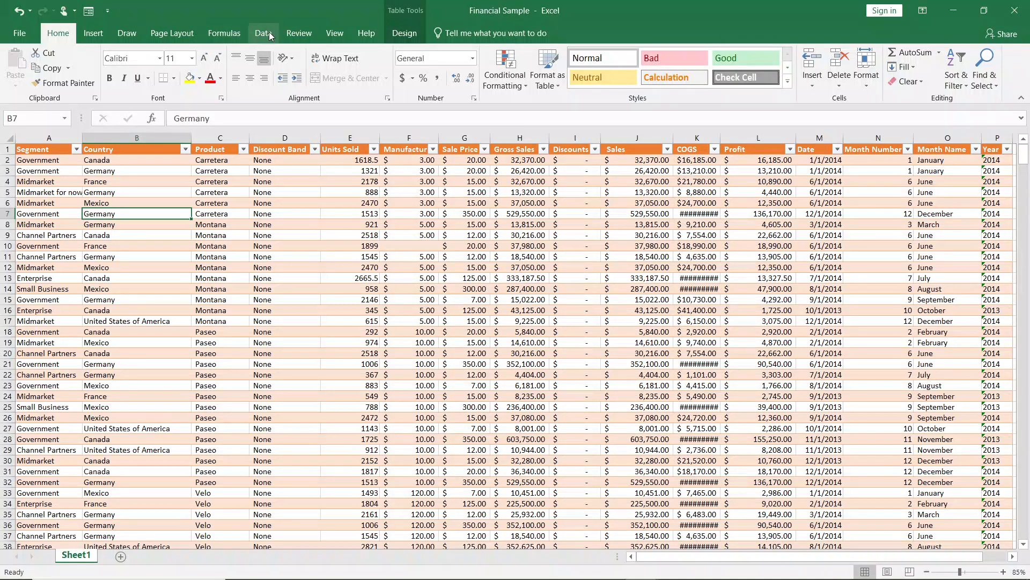
{"action": "left_click", "coordinate": [94, 33]}
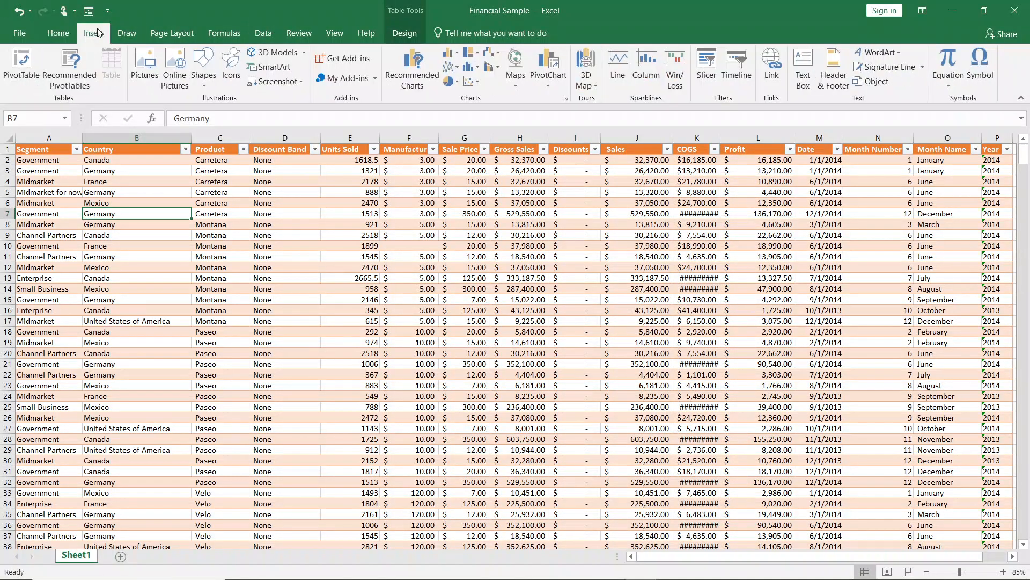
{"action": "left_click", "coordinate": [138, 32]}
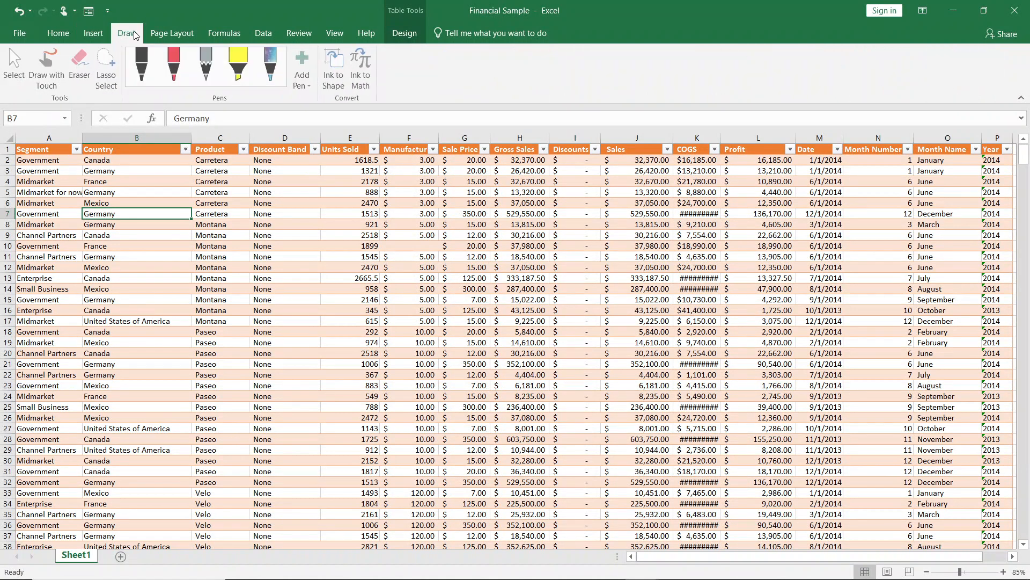
{"action": "left_click", "coordinate": [176, 32]}
{"action": "left_click", "coordinate": [235, 32]}
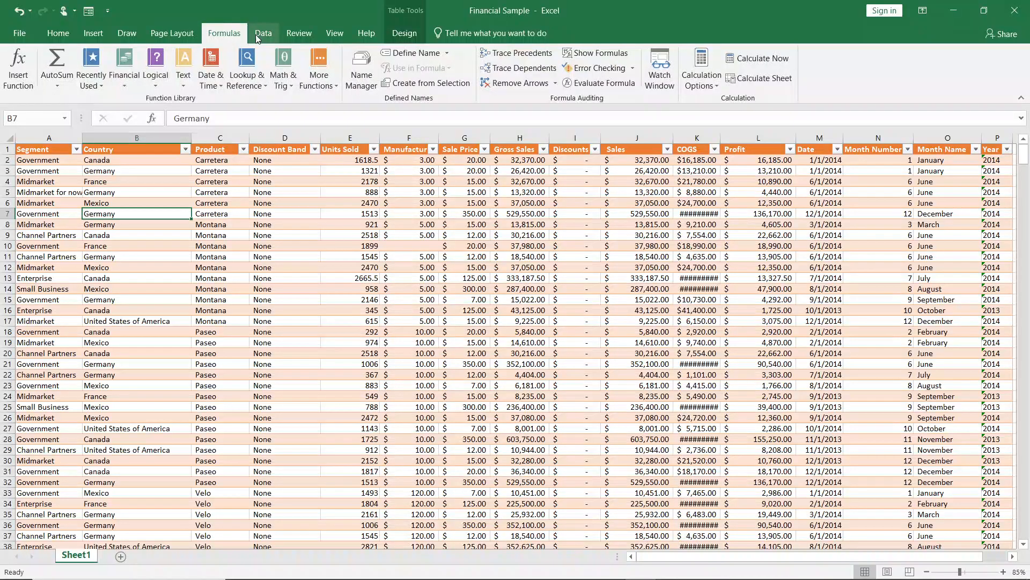
{"action": "left_click", "coordinate": [257, 35]}
{"action": "left_click", "coordinate": [299, 34]}
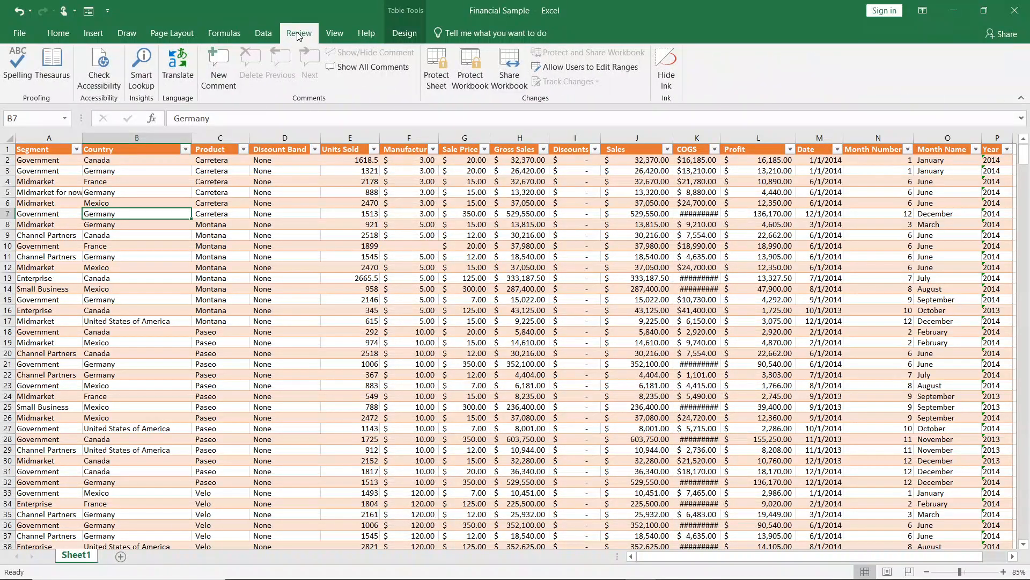
{"action": "left_click", "coordinate": [338, 35]}
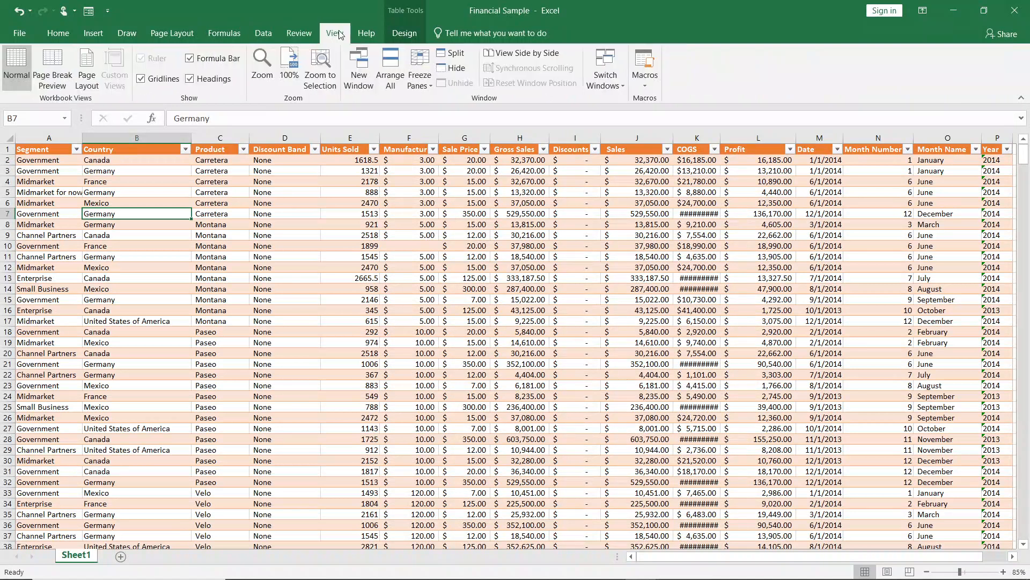
{"action": "left_click", "coordinate": [69, 35]}
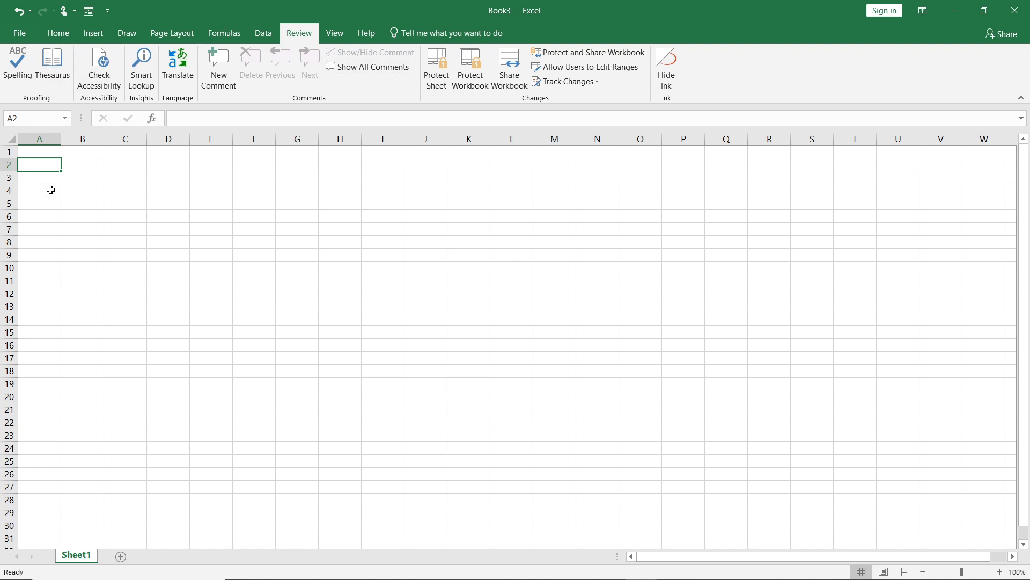
- Enter the column heading Name in cell A1 of the blank workbook
{"action": "left_click", "coordinate": [41, 149]}
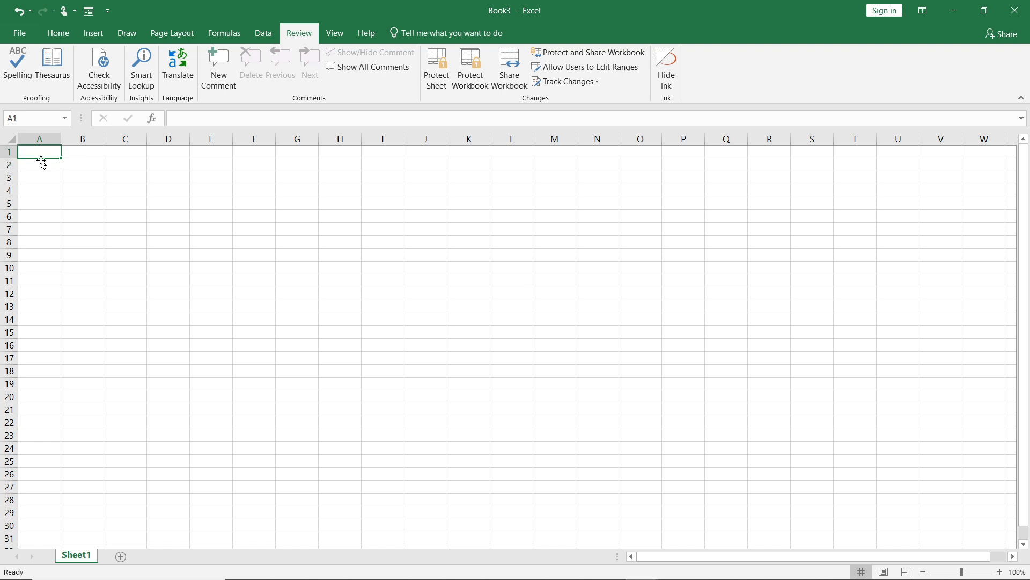
{"action": "left_click", "coordinate": [211, 119]}
{"action": "type", "text": "S"}
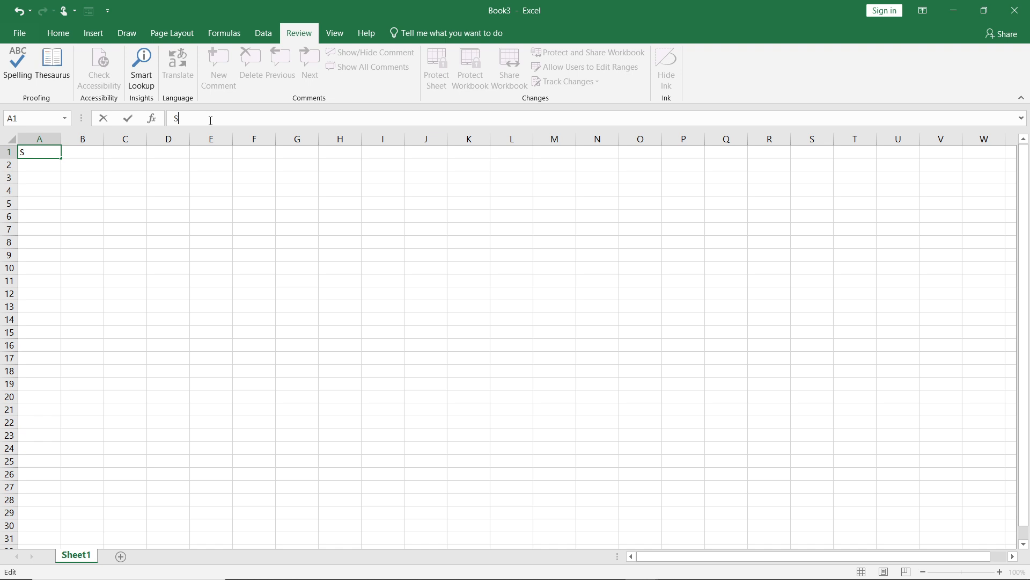
{"action": "key", "text": "BackSpace"}
{"action": "type", "text": "Name"}
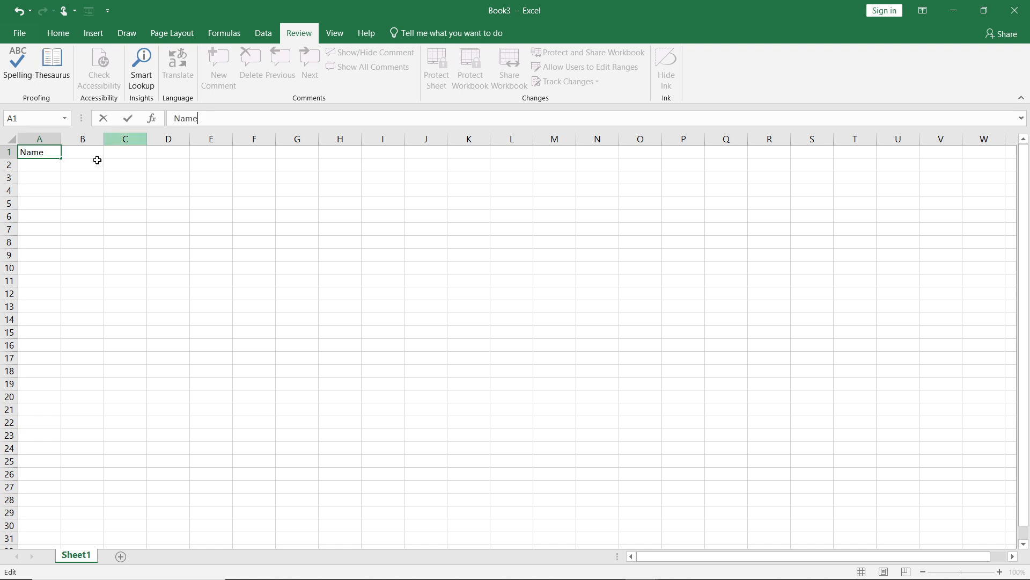
- Fill cells A3 to A5 under the Name heading with three people's first names, one per cell
{"action": "left_click", "coordinate": [47, 176]}
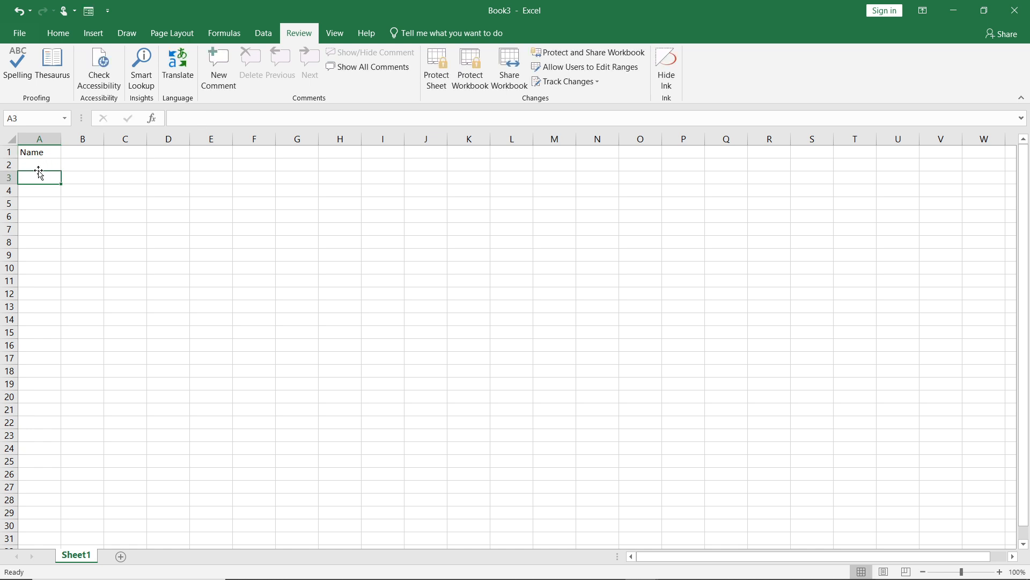
{"action": "left_click", "coordinate": [205, 119]}
{"action": "type", "text": "Favour"}
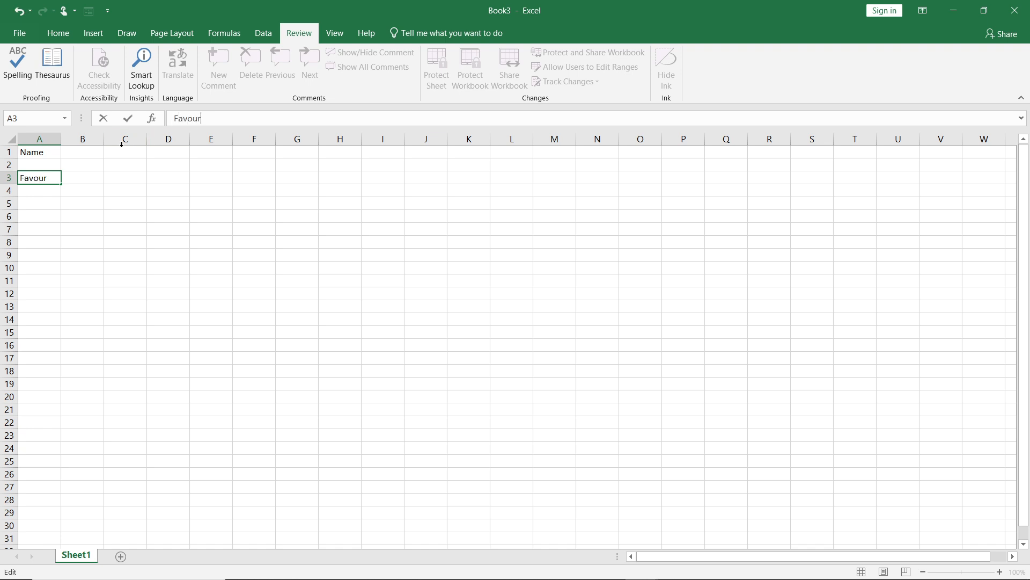
{"action": "left_click", "coordinate": [53, 192]}
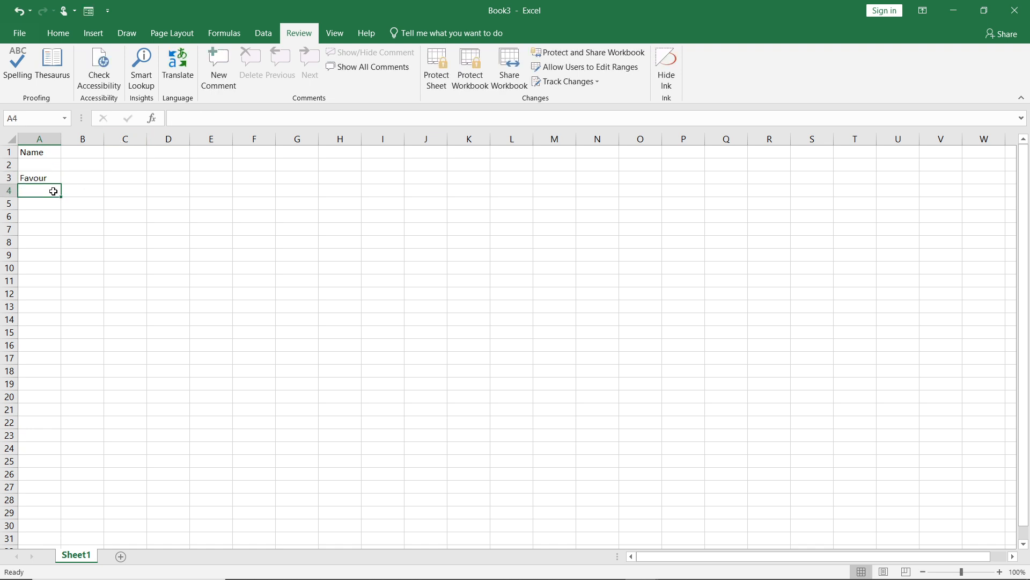
{"action": "left_click", "coordinate": [185, 117]}
{"action": "type", "text": "Victor"}
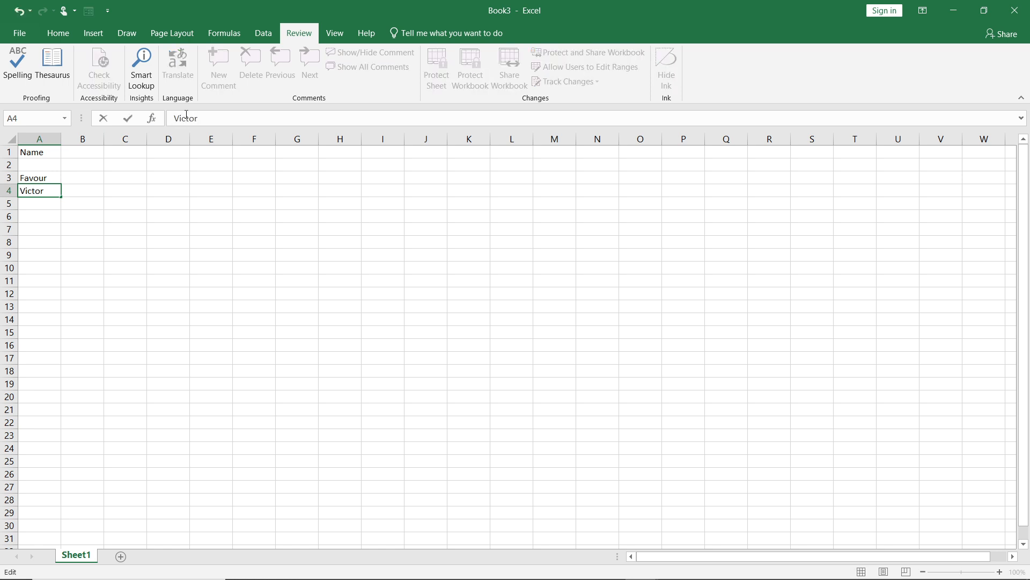
{"action": "left_click", "coordinate": [37, 207]}
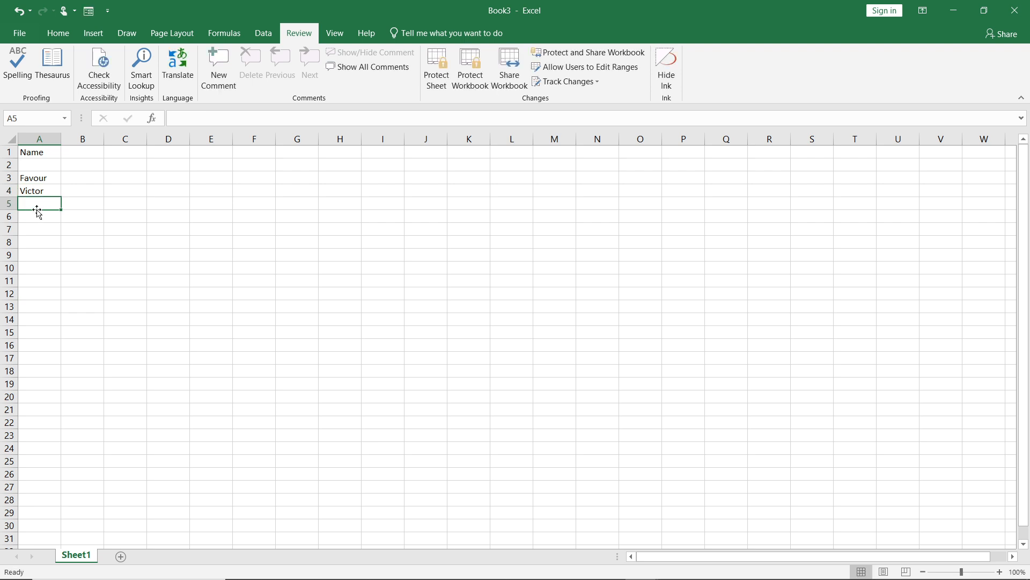
{"action": "key", "text": "F2"}
{"action": "type", "text": "Emma"}
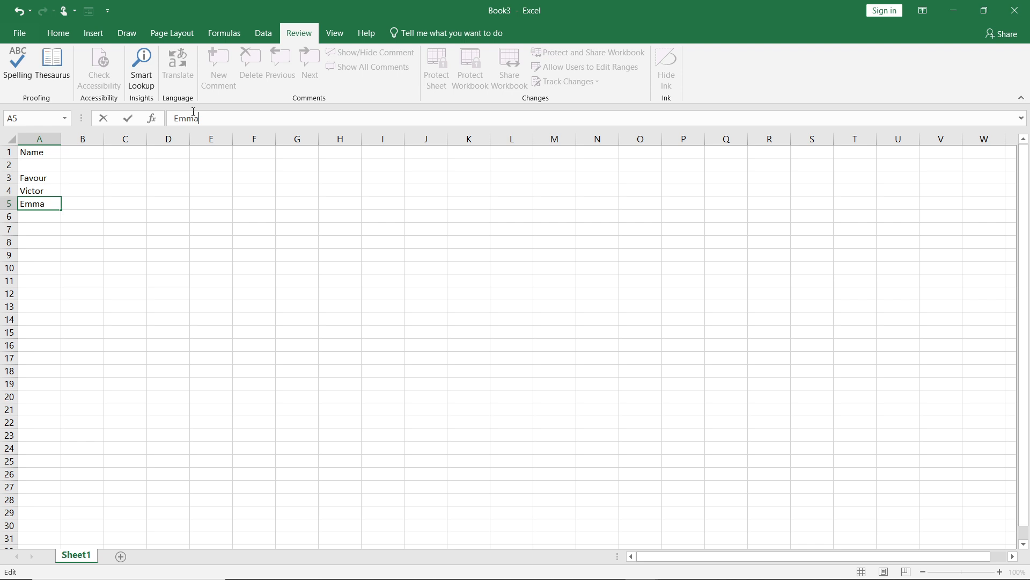
{"action": "type", "text": "nuel"}
{"action": "left_click", "coordinate": [72, 149]}
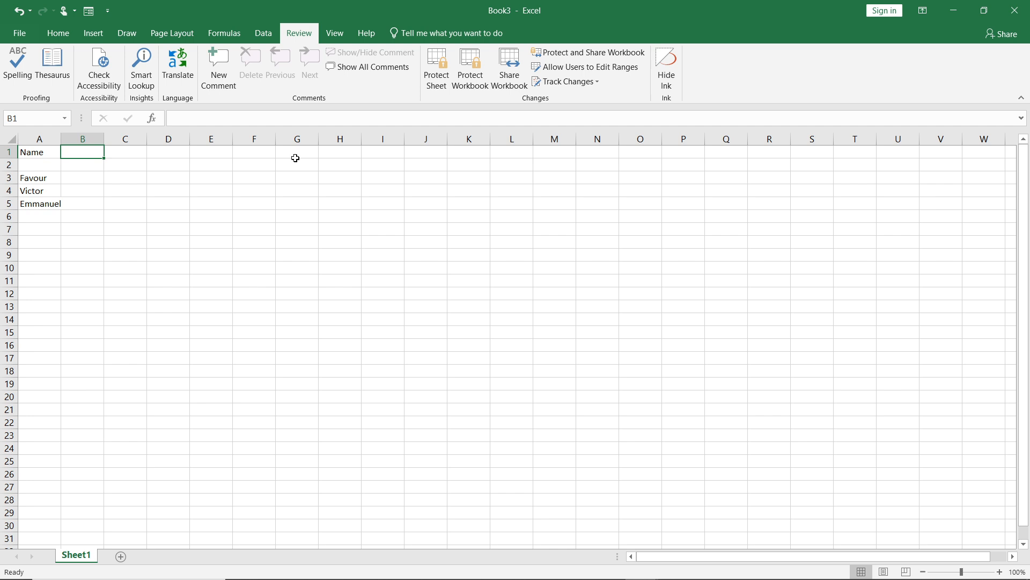
- Open the Highlight Changes settings and turn on tracking changes while editing
{"action": "left_click", "coordinate": [59, 30]}
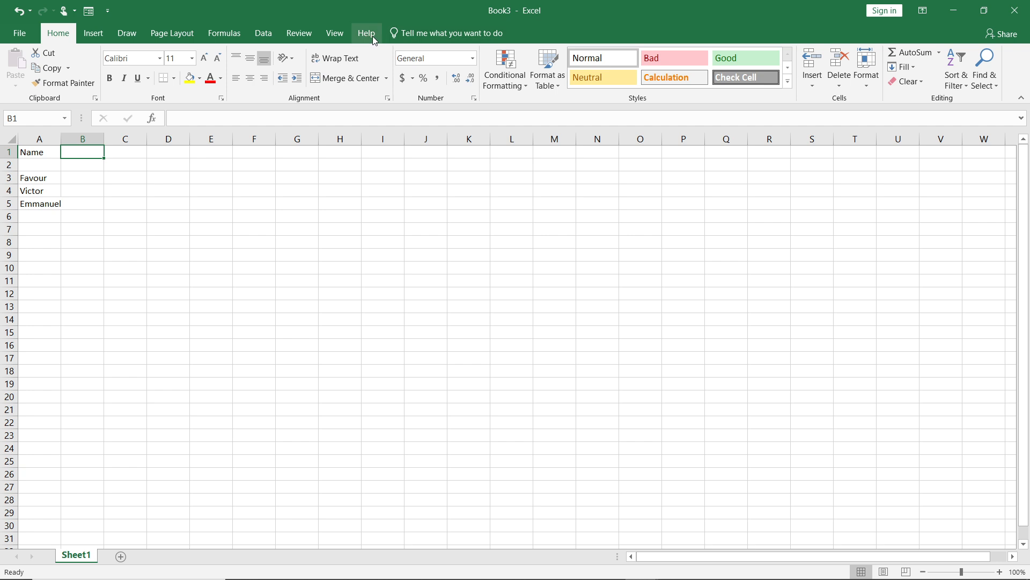
{"action": "left_click", "coordinate": [295, 35]}
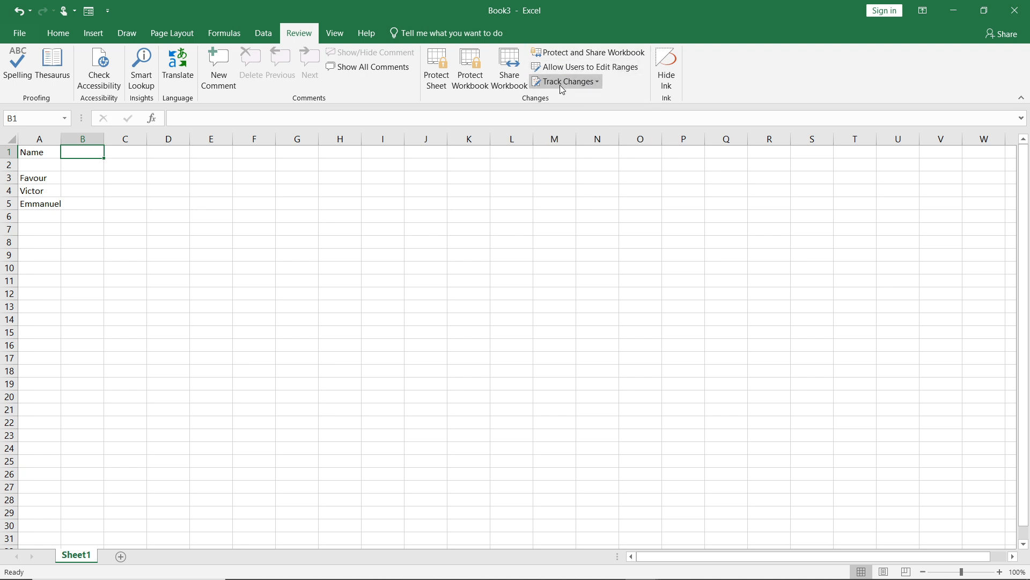
{"action": "left_click", "coordinate": [577, 88]}
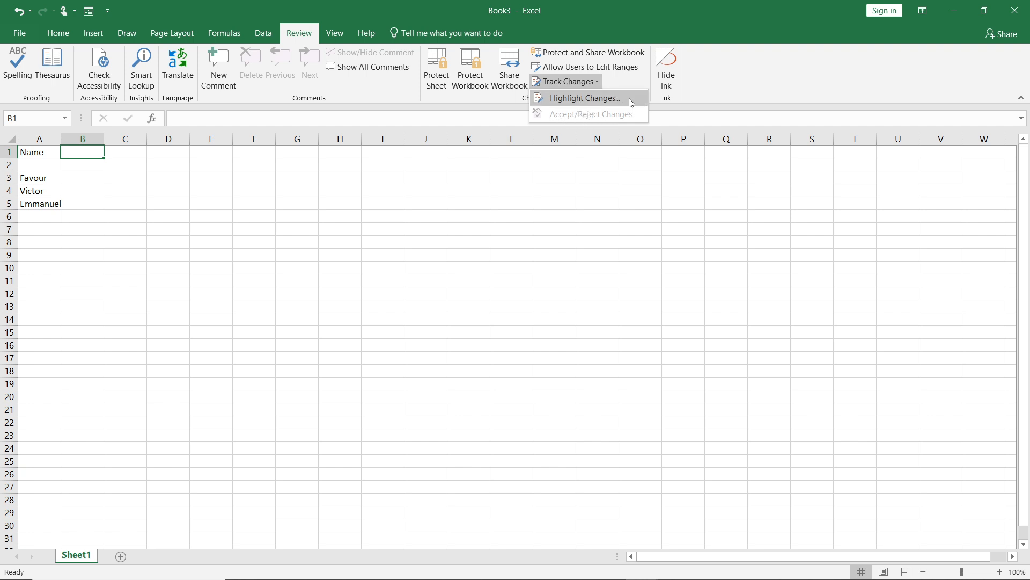
{"action": "left_click", "coordinate": [589, 100]}
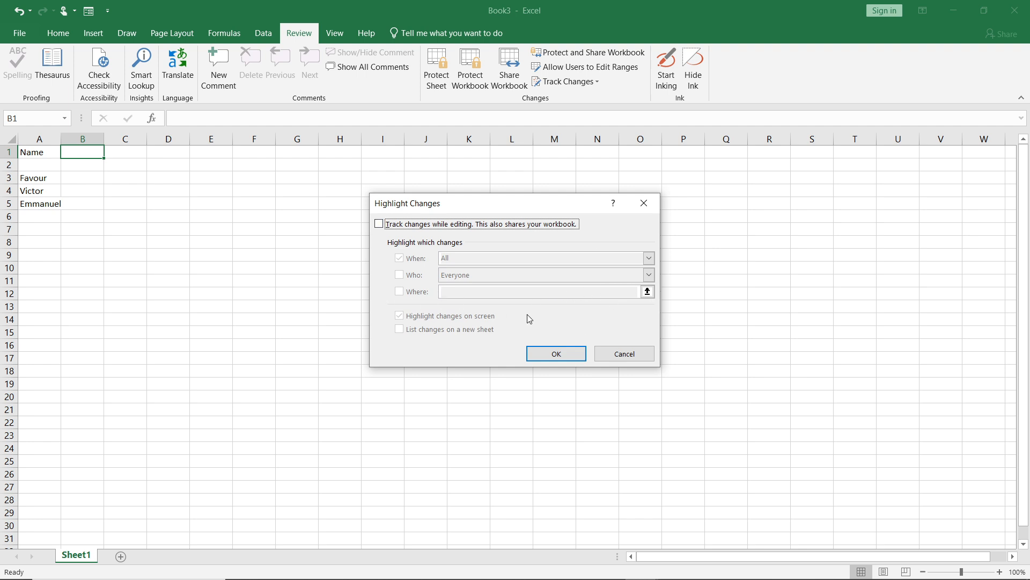
{"action": "left_click", "coordinate": [380, 226]}
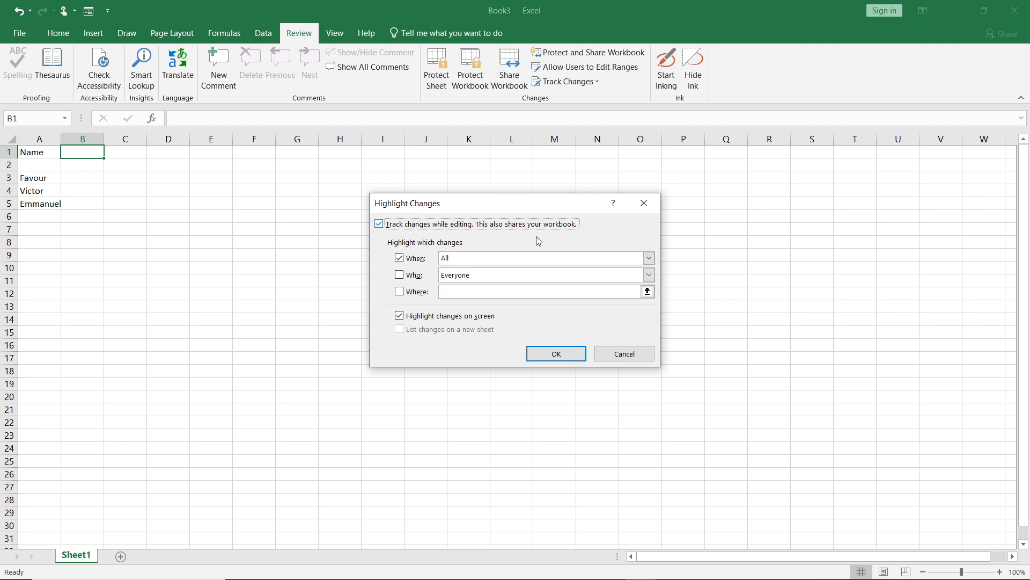
- Review the When and Who choices and the Where range selection in the Highlight Changes settings, keeping them as they are
{"action": "left_click", "coordinate": [648, 260]}
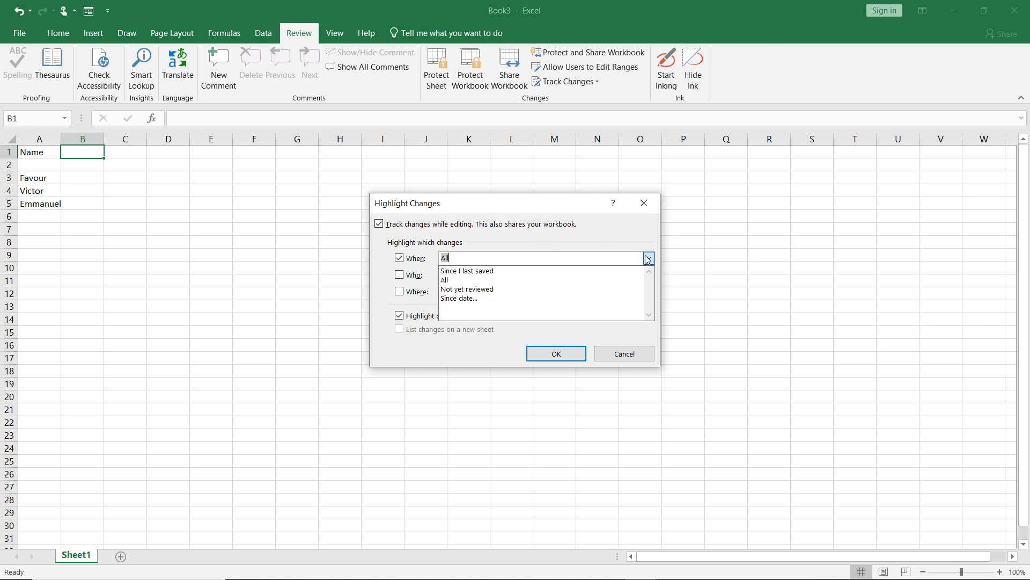
{"action": "left_click", "coordinate": [588, 234]}
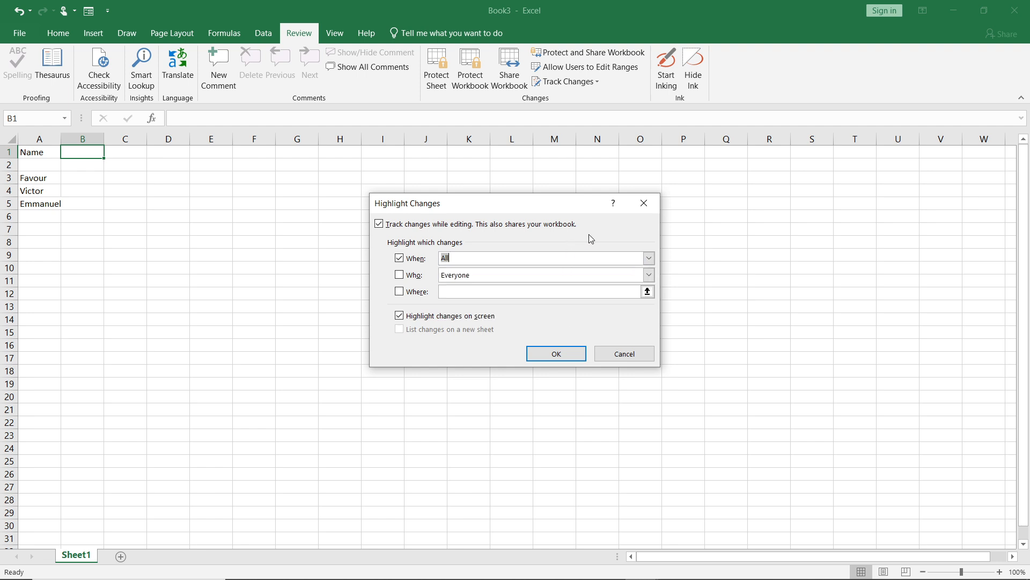
{"action": "left_click", "coordinate": [649, 275]}
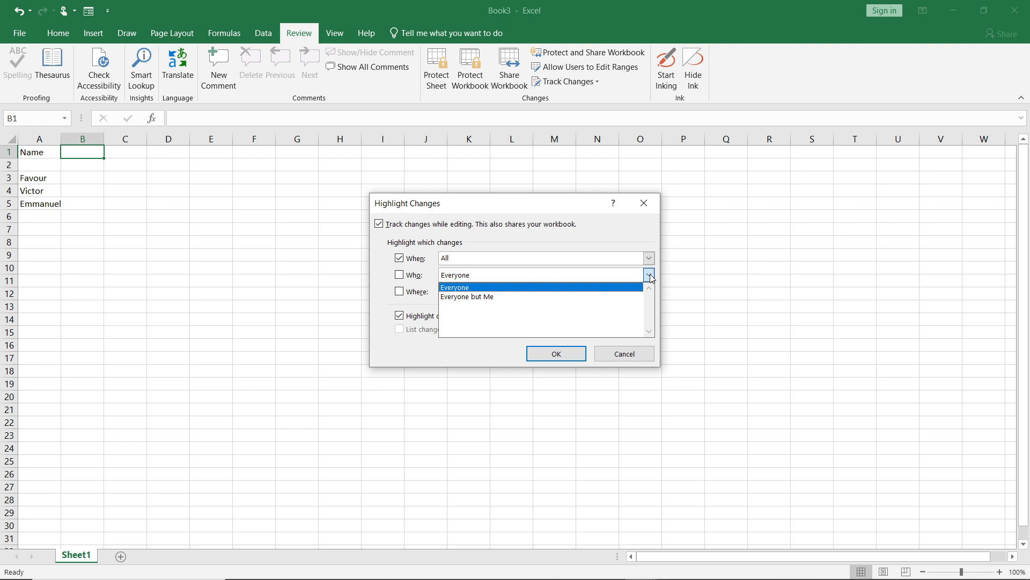
{"action": "left_click", "coordinate": [649, 274]}
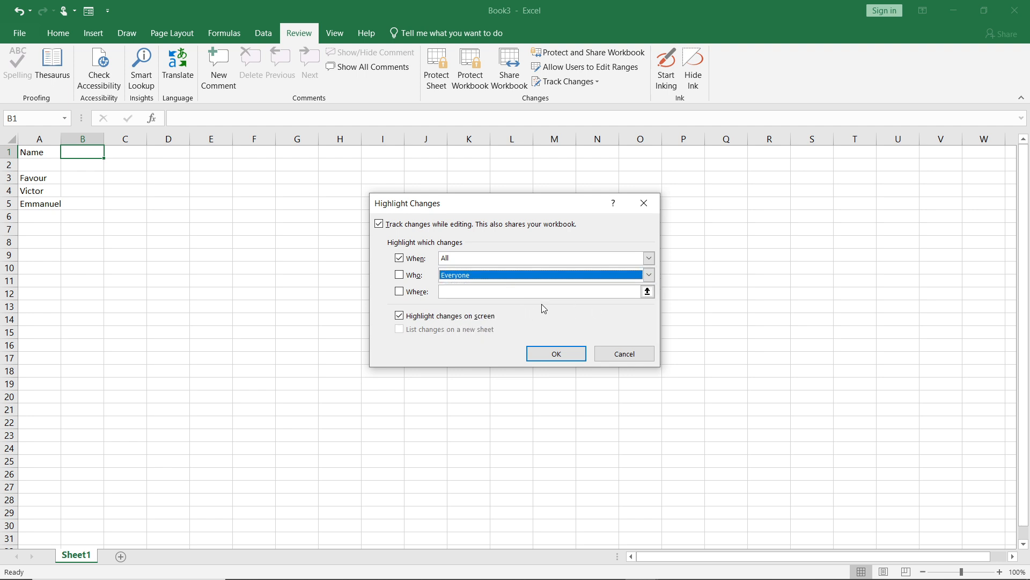
{"action": "left_click", "coordinate": [648, 291]}
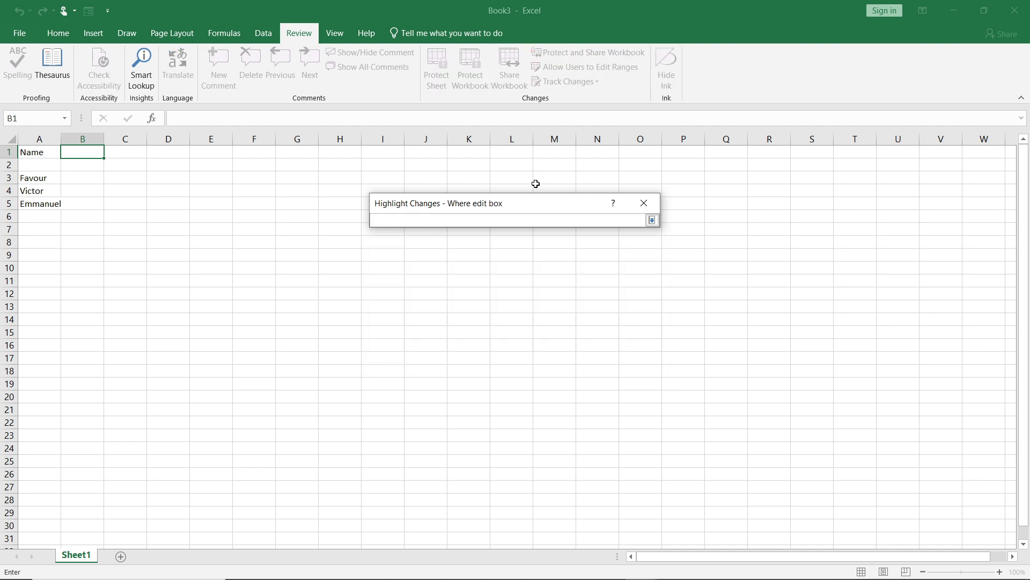
{"action": "left_click", "coordinate": [646, 197]}
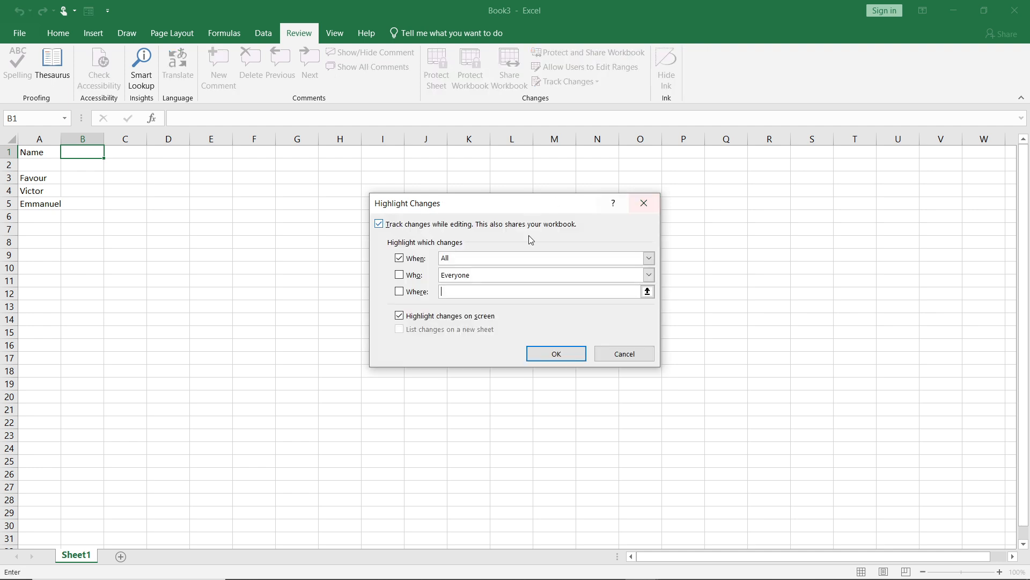
- Apply the tracking settings with changes highlighted on screen, and save the workbook as Book3 in the Documents folder
{"action": "left_click", "coordinate": [399, 316]}
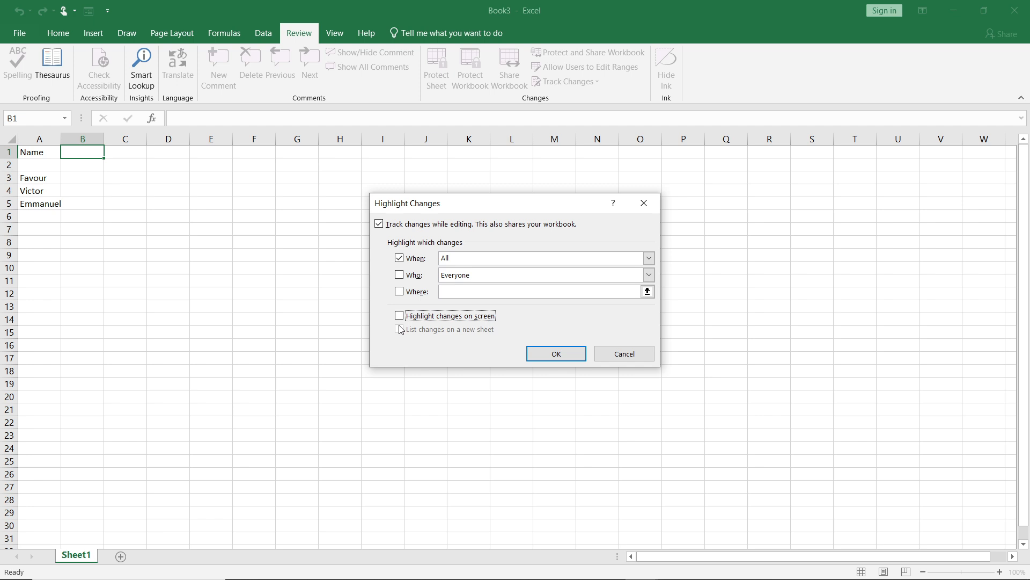
{"action": "left_click", "coordinate": [399, 316]}
{"action": "left_click", "coordinate": [560, 352]}
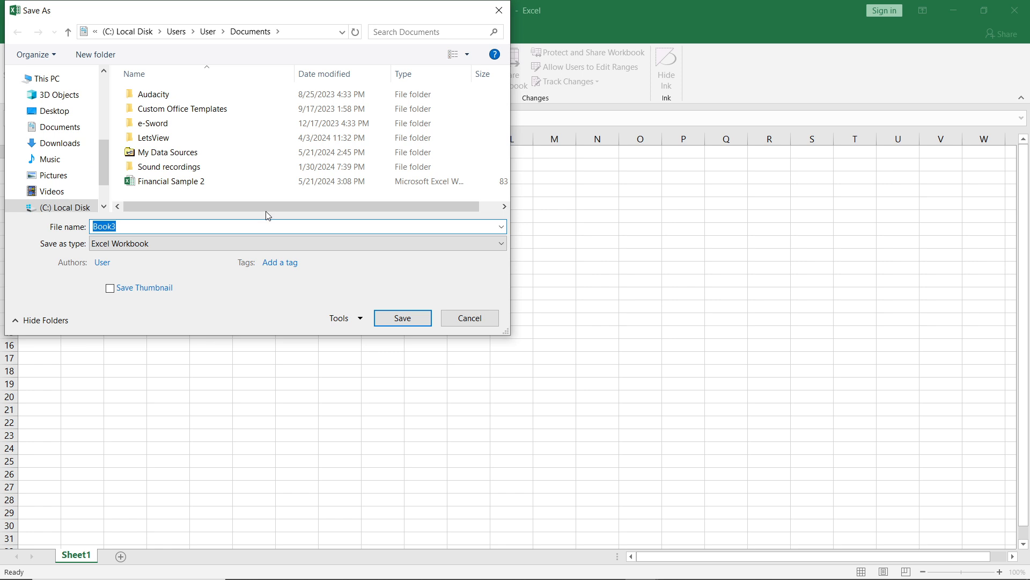
{"action": "left_click", "coordinate": [410, 321]}
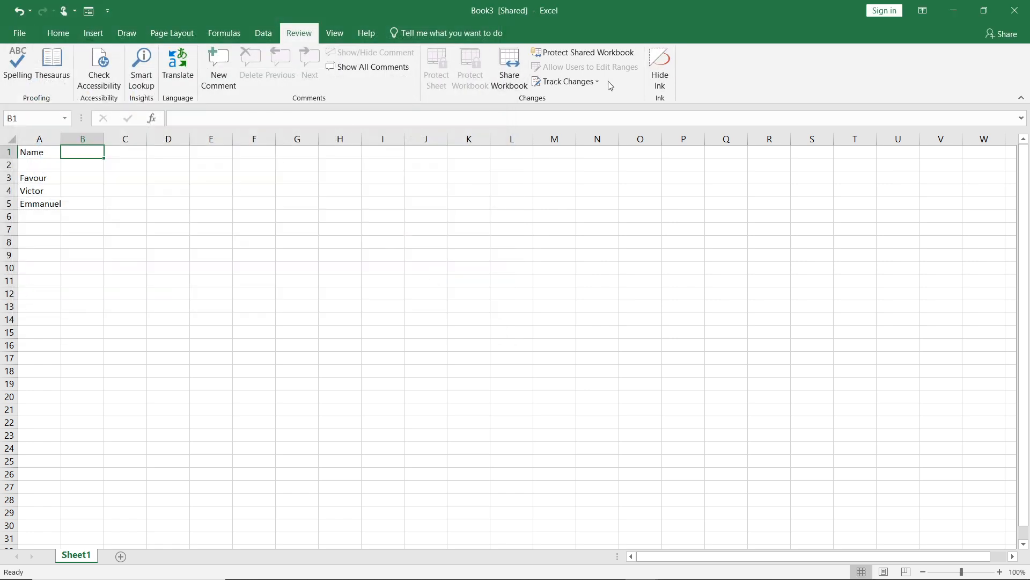
- Replace the first name in cell A4 with a different first name
{"action": "left_click", "coordinate": [74, 186]}
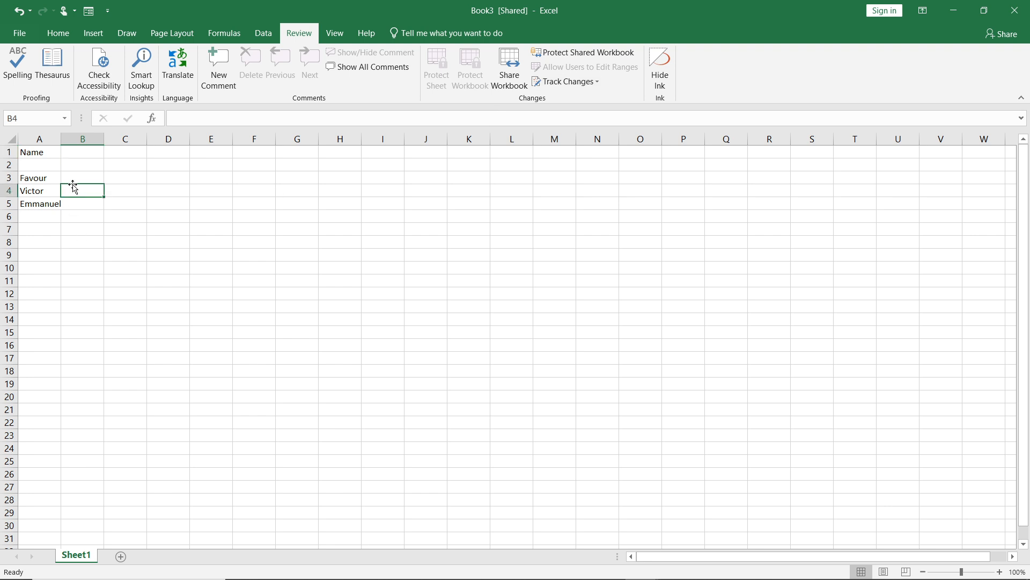
{"action": "left_click", "coordinate": [47, 192]}
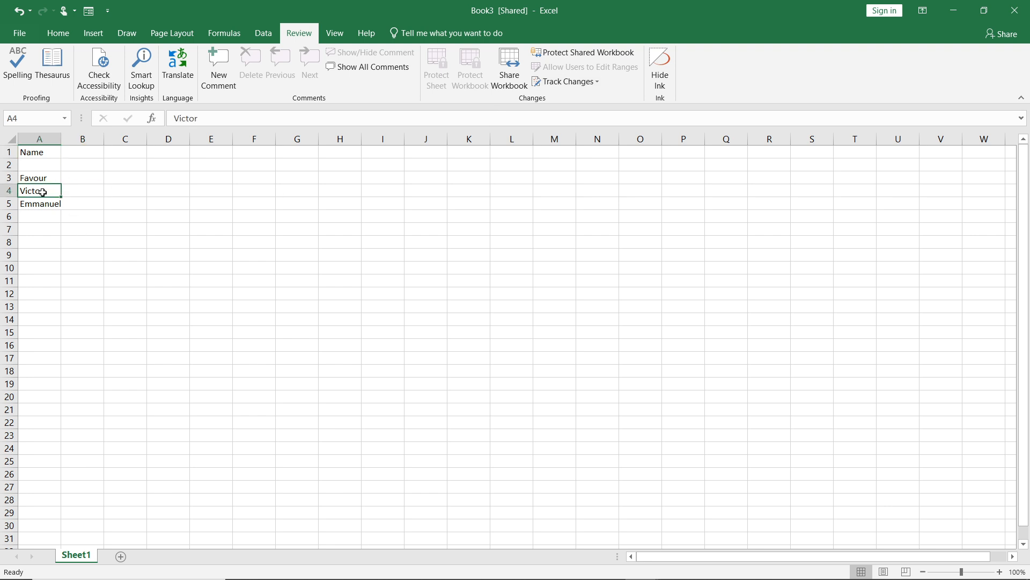
{"action": "left_click", "coordinate": [205, 117]}
{"action": "key", "text": "BackSpace"}
{"action": "key", "text": "BackSpace"}
{"action": "key", "text": "BackSpace"}
{"action": "key", "text": "BackSpace"}
{"action": "key", "text": "BackSpace"}
{"action": "type", "text": "i"}
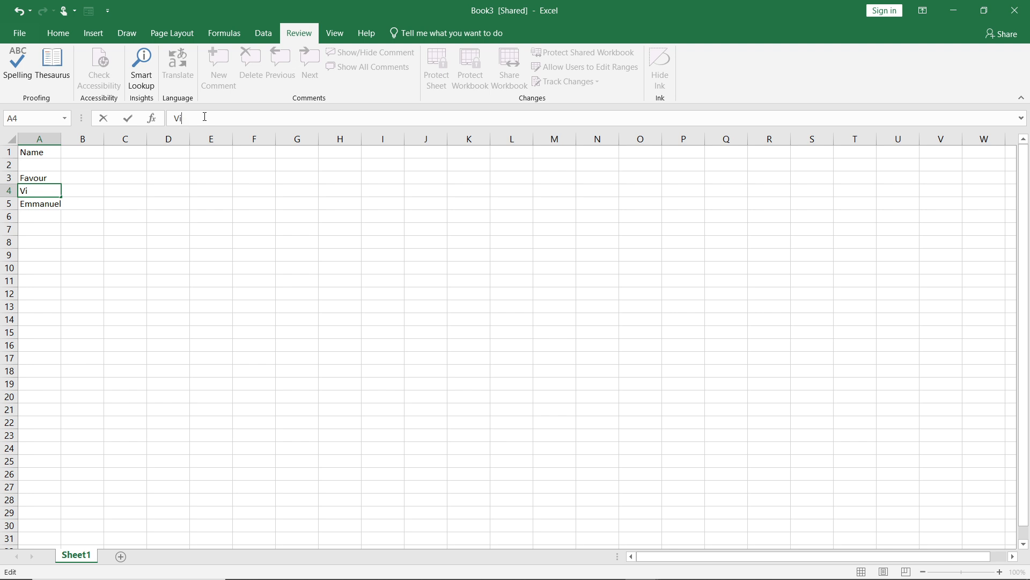
{"action": "type", "text": "ncent"}
{"action": "left_click", "coordinate": [195, 238]}
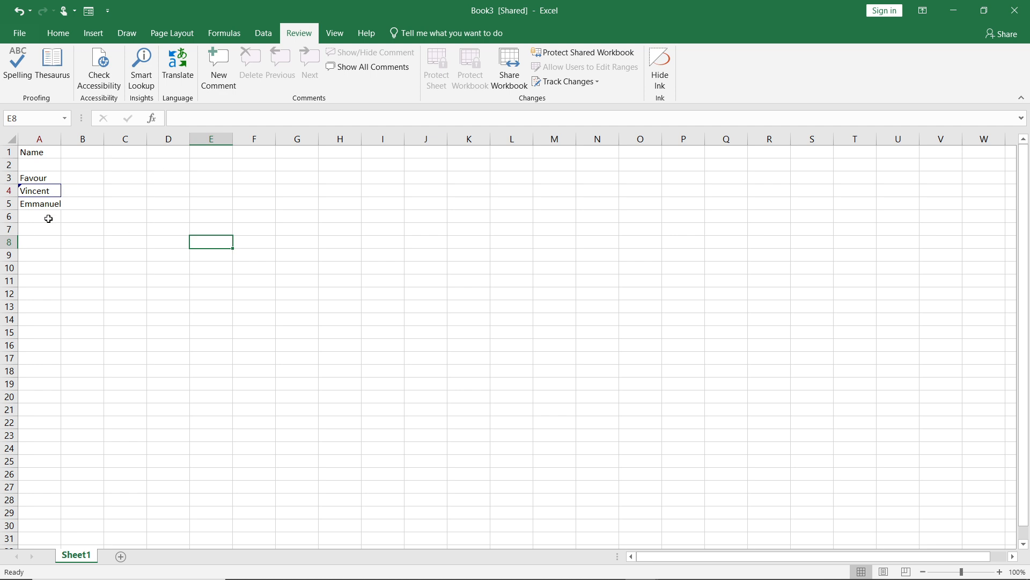
- View the tracked-change note on the edited name in cell A4
{"action": "left_click", "coordinate": [158, 189]}
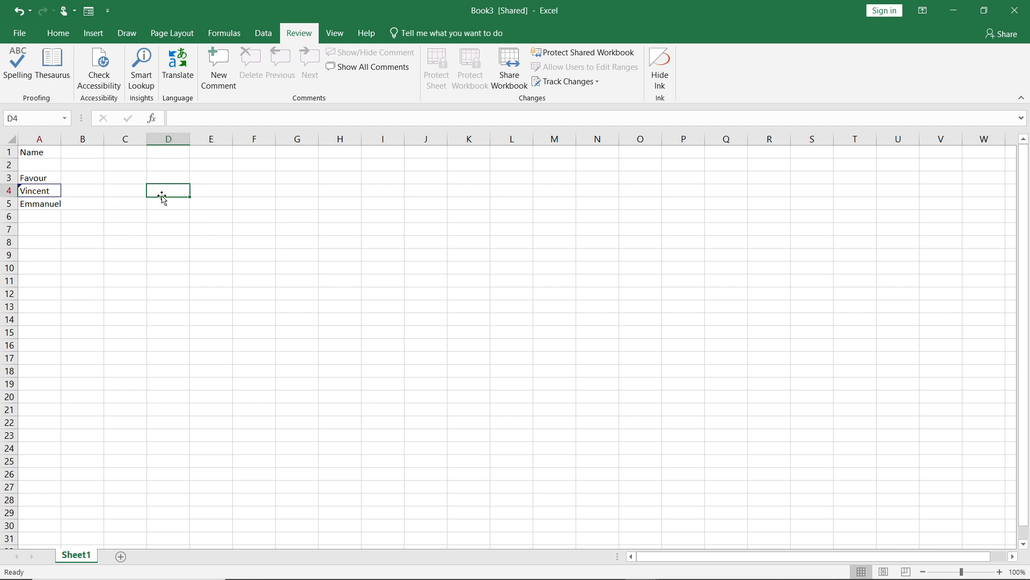
{"action": "mouse_move", "coordinate": [27, 191]}
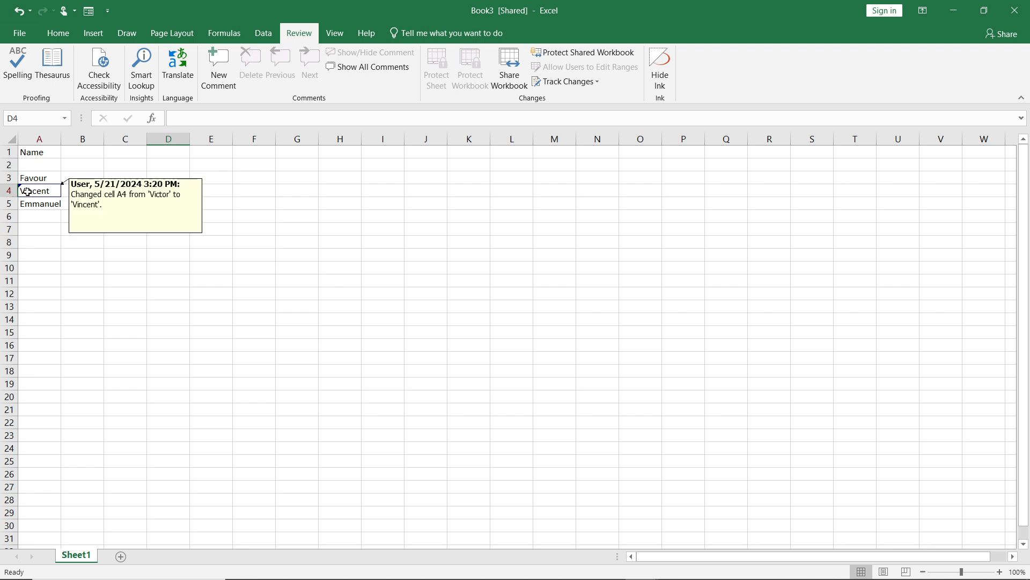